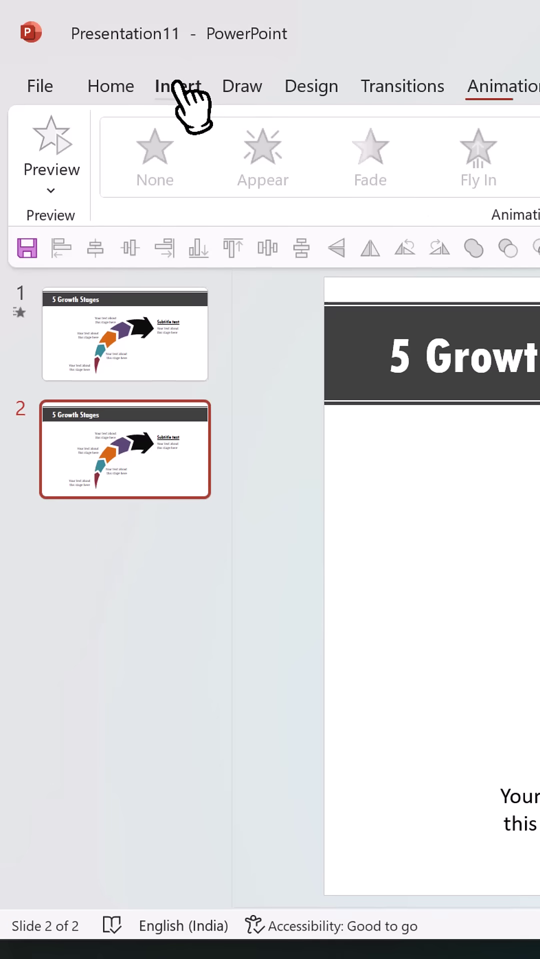
# Step: Open the Stock Videos library from Insert > Video for slide 2
pyautogui.click(174, 86)
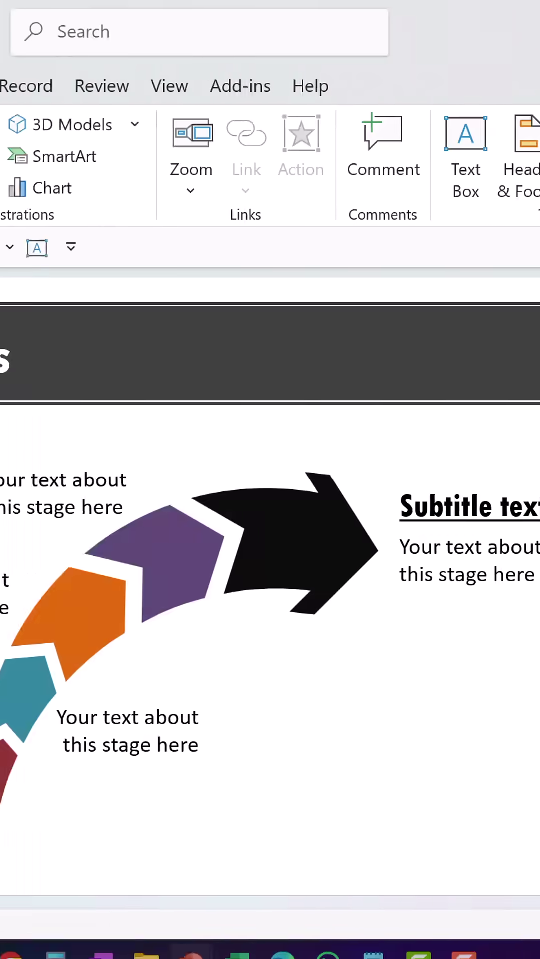
pyautogui.click(255, 158)
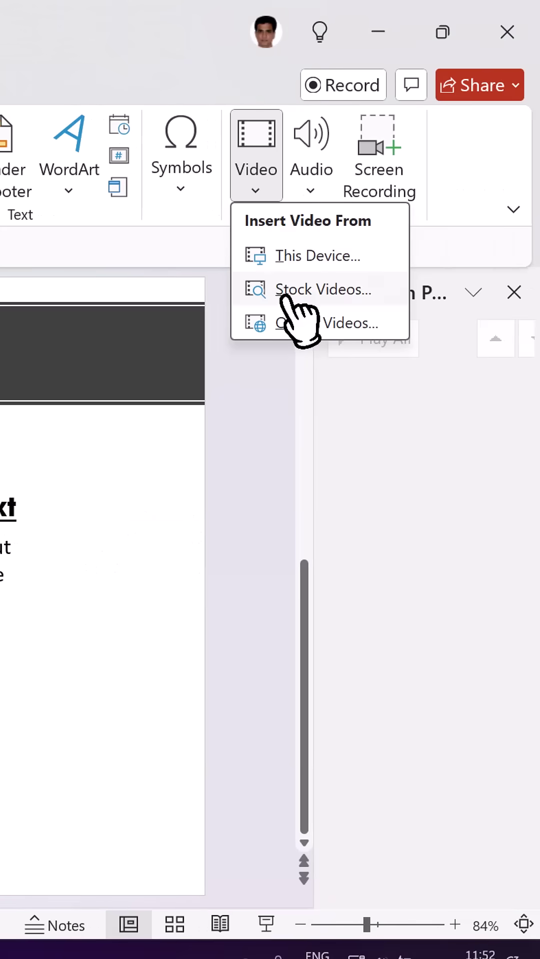
pyautogui.click(322, 289)
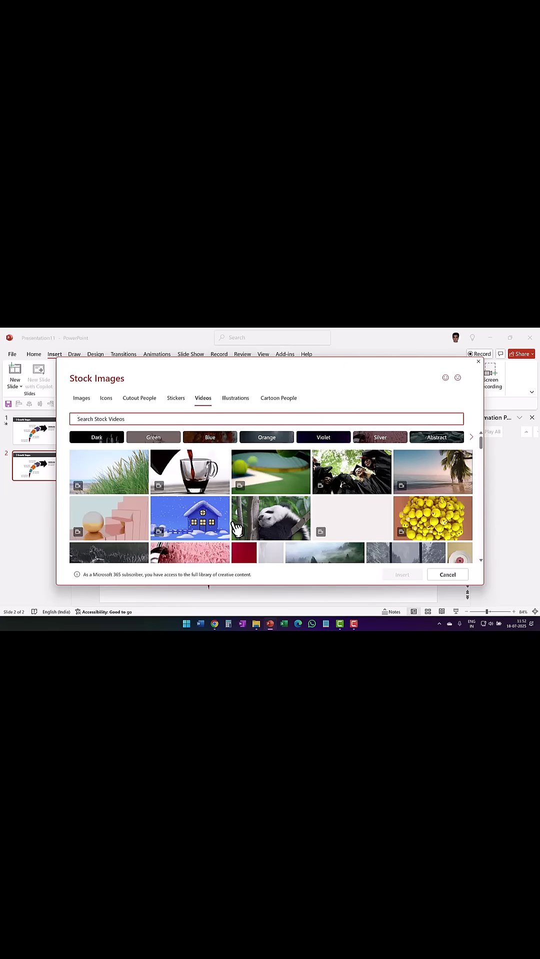
pyautogui.scroll(-2, 268, 533)
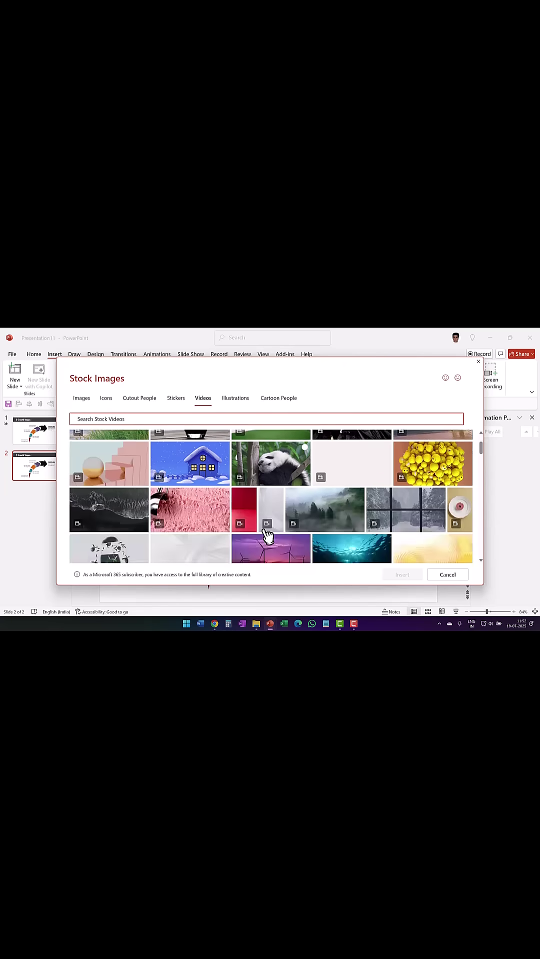
pyautogui.scroll(-1, 268, 533)
pyautogui.scroll(-2, 266, 535)
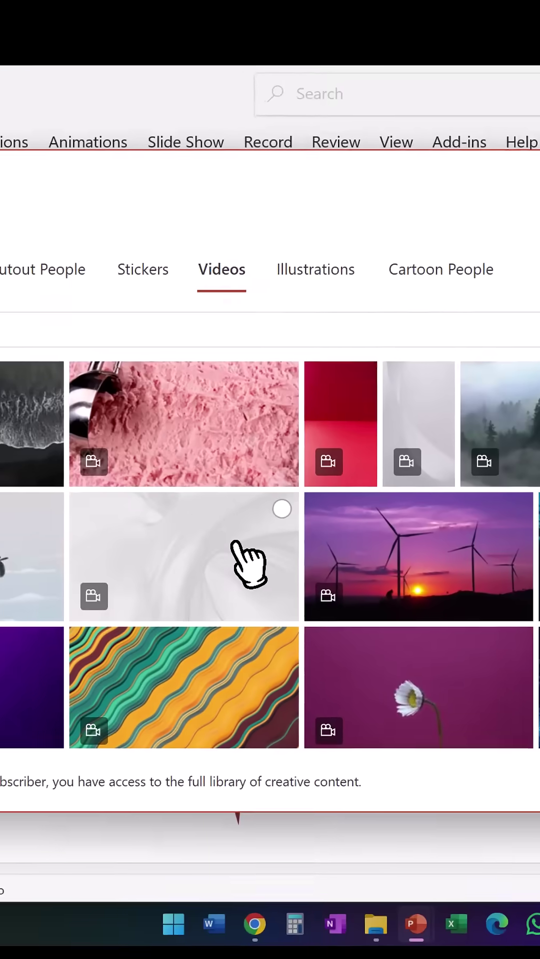
# Step: Select the soft grey swirl thumbnail in the stock Videos tab
pyautogui.click(212, 499)
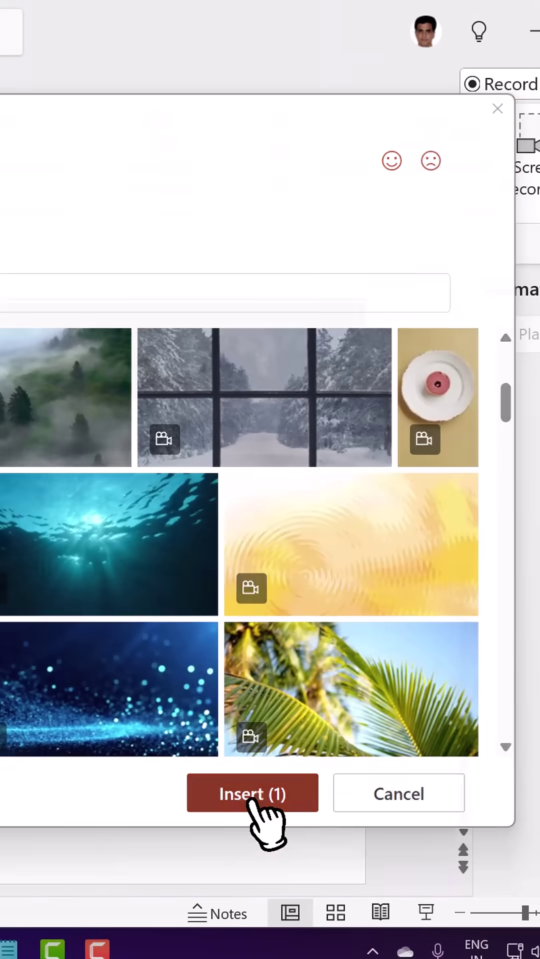
# Step: Insert the grey swirl clip and send it behind the arrows and text
pyautogui.click(323, 797)
pyautogui.rightClick(60, 585)
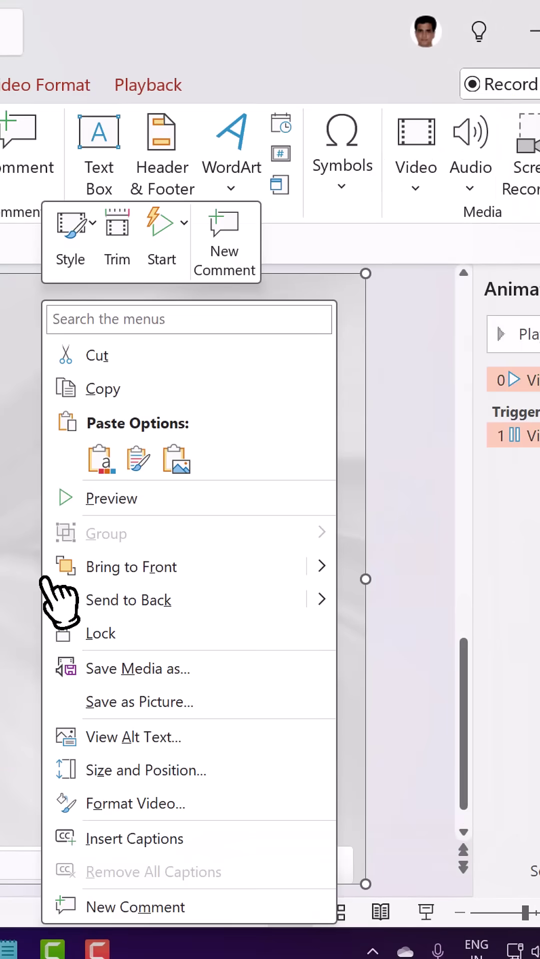
pyautogui.click(157, 604)
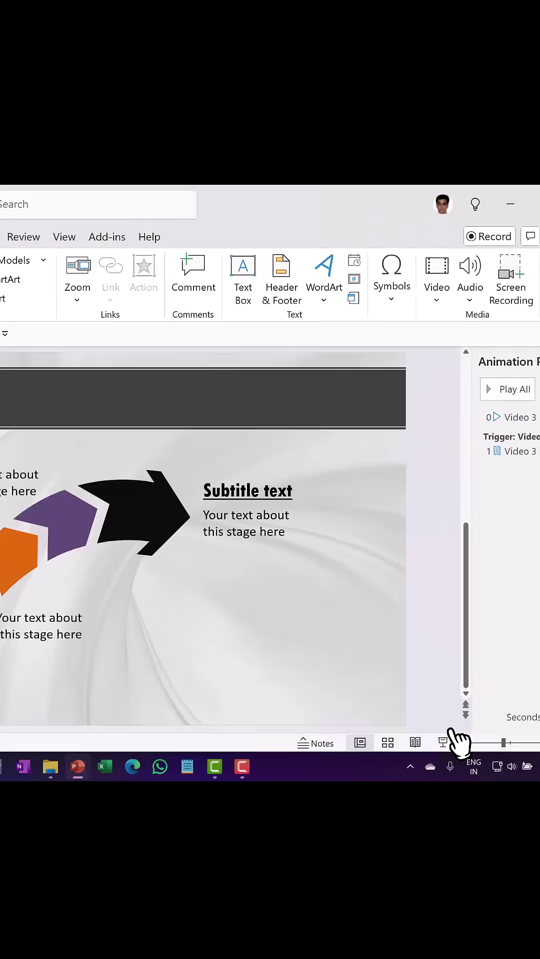